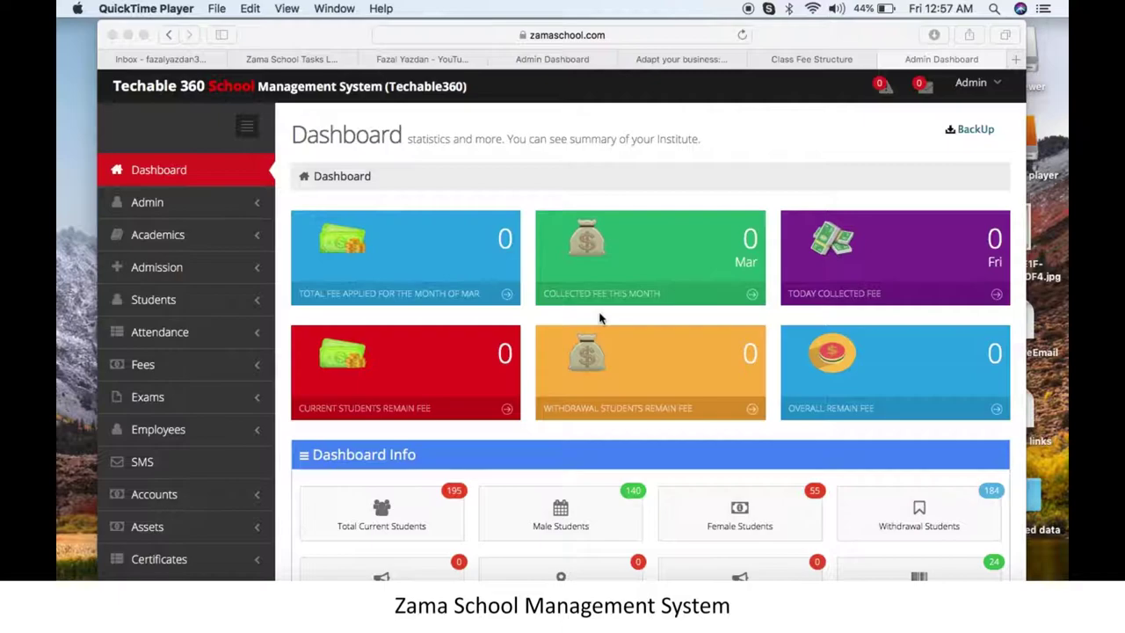
# Step: Go to Fees > Fee Discount & Structure and show the Fee Discount tab
pyautogui.click(244, 373)
pyautogui.click(243, 373)
pyautogui.click(246, 401)
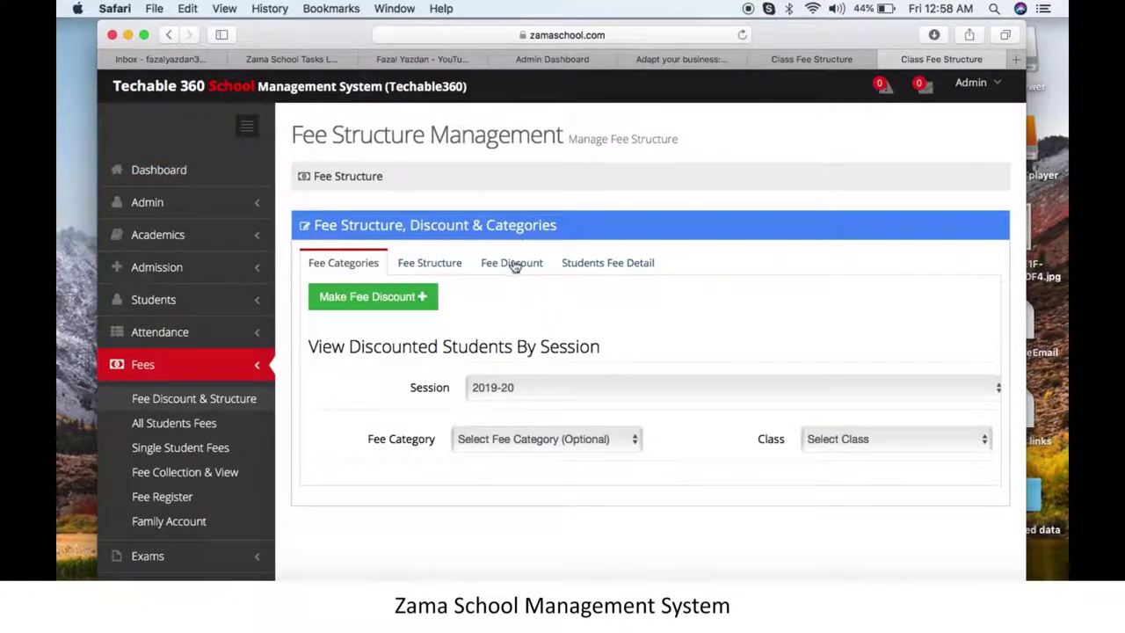
pyautogui.click(515, 268)
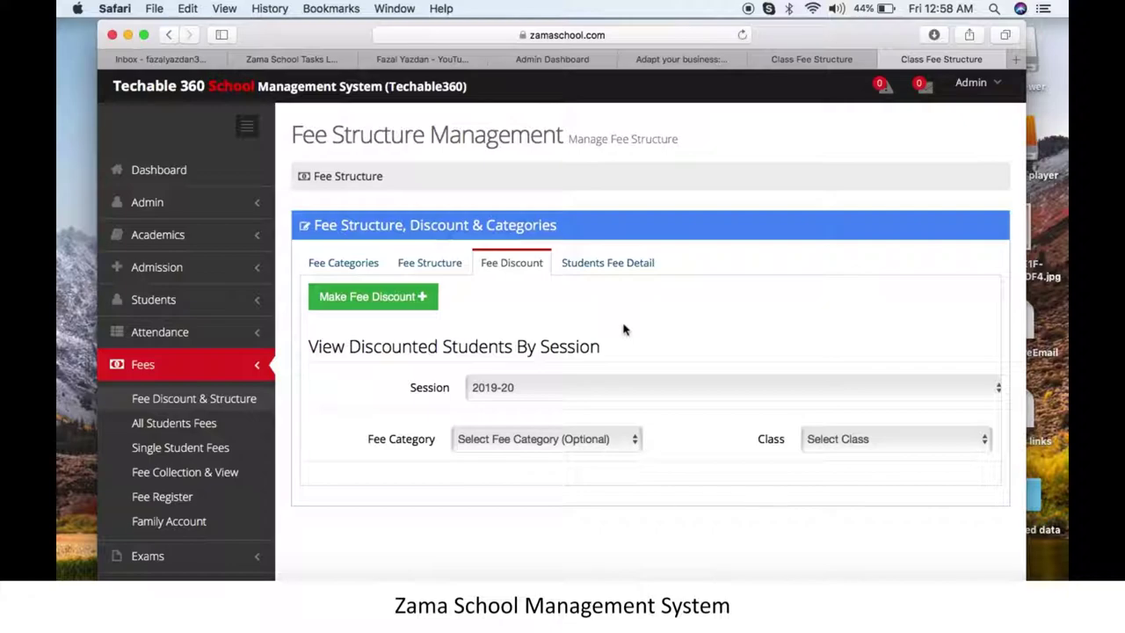
# Step: Start a new fee discount and list the 27 required students of class 1st
pyautogui.click(385, 300)
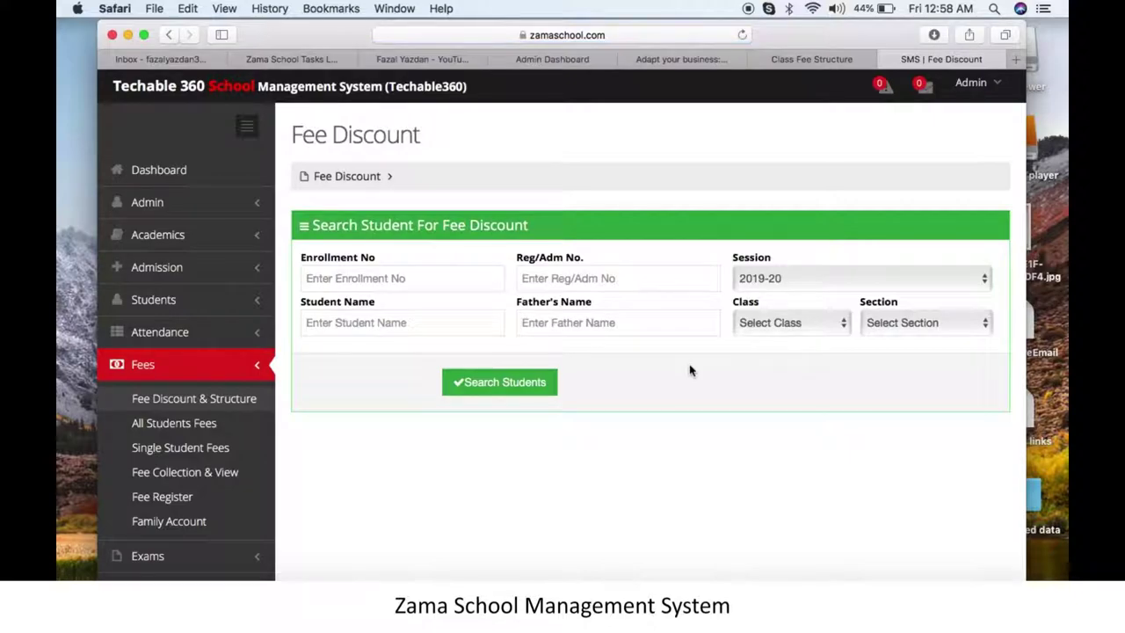
pyautogui.click(457, 278)
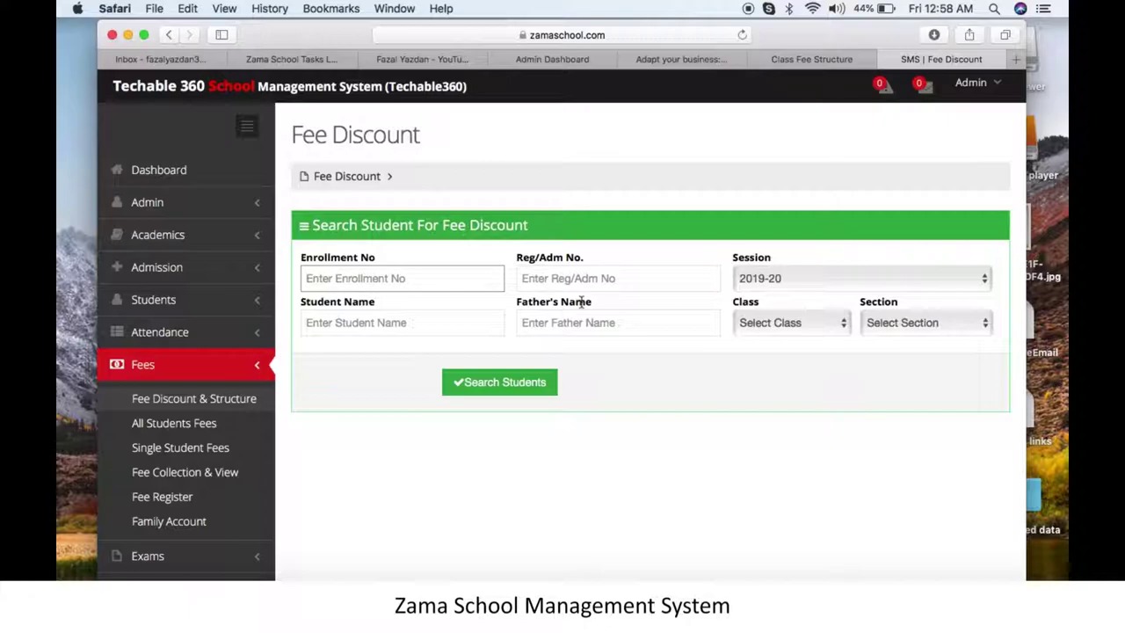
pyautogui.click(828, 325)
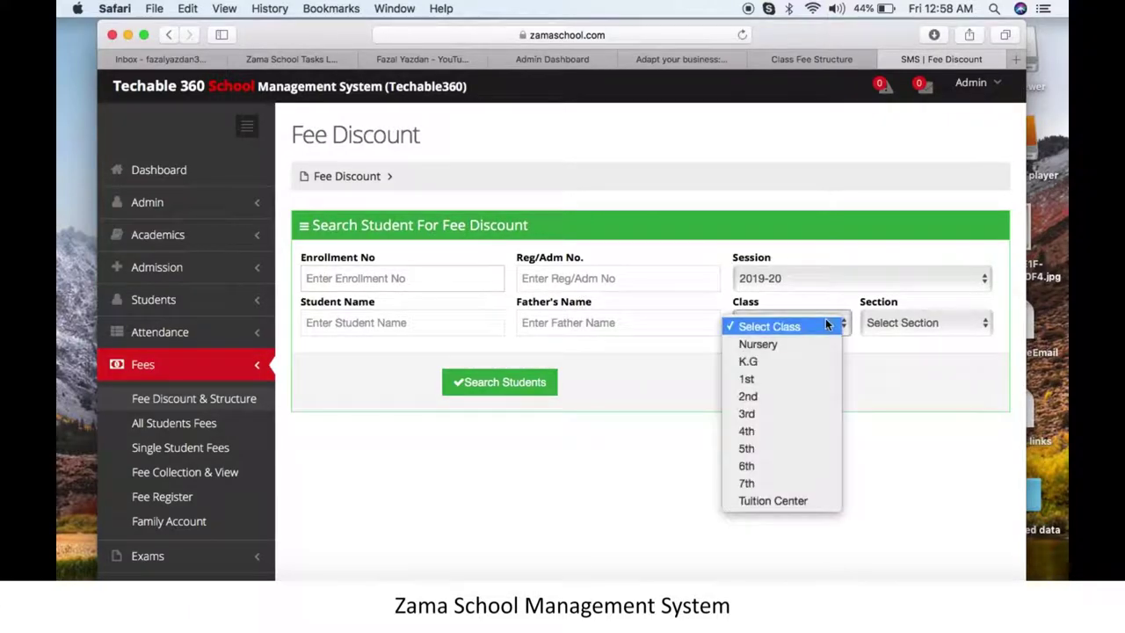
pyautogui.click(799, 379)
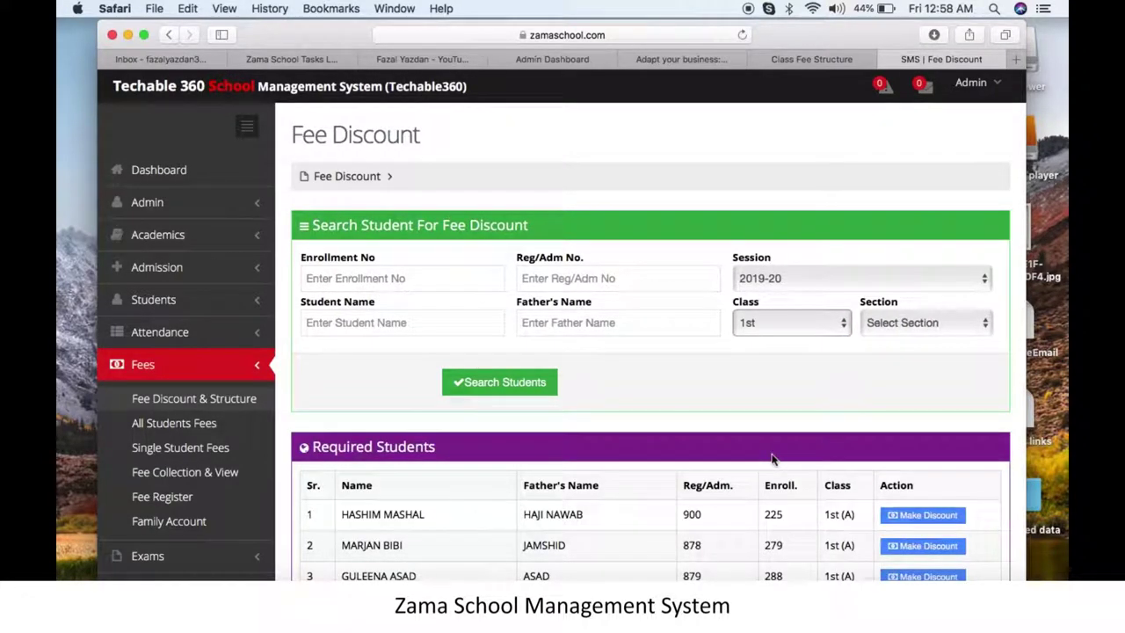
pyautogui.scroll(-10, 772, 458)
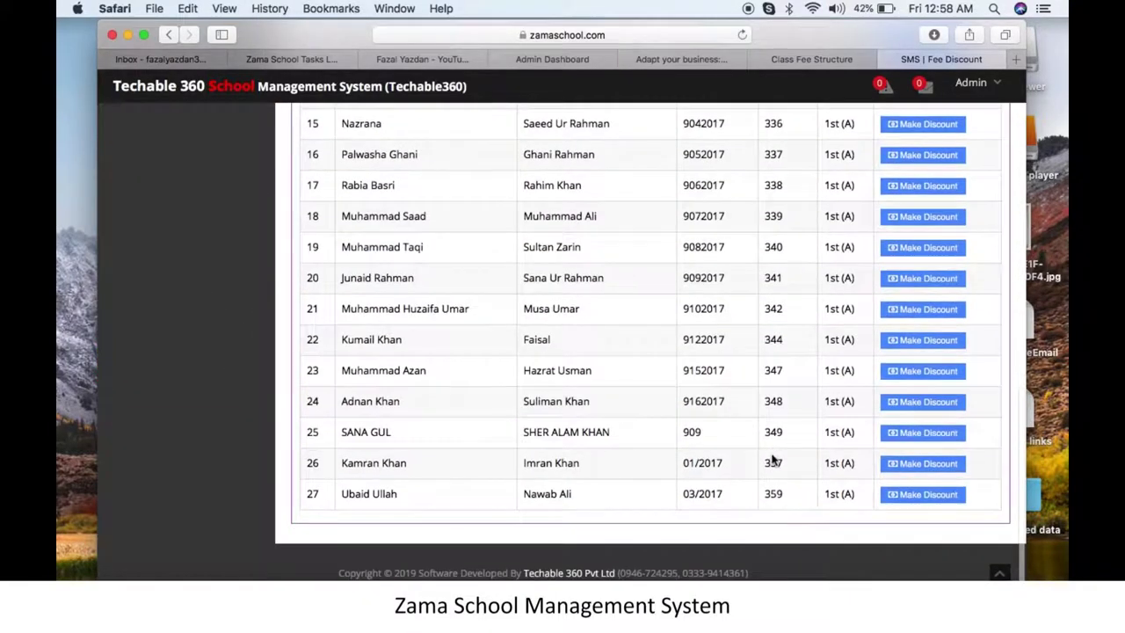
pyautogui.scroll(8, 772, 458)
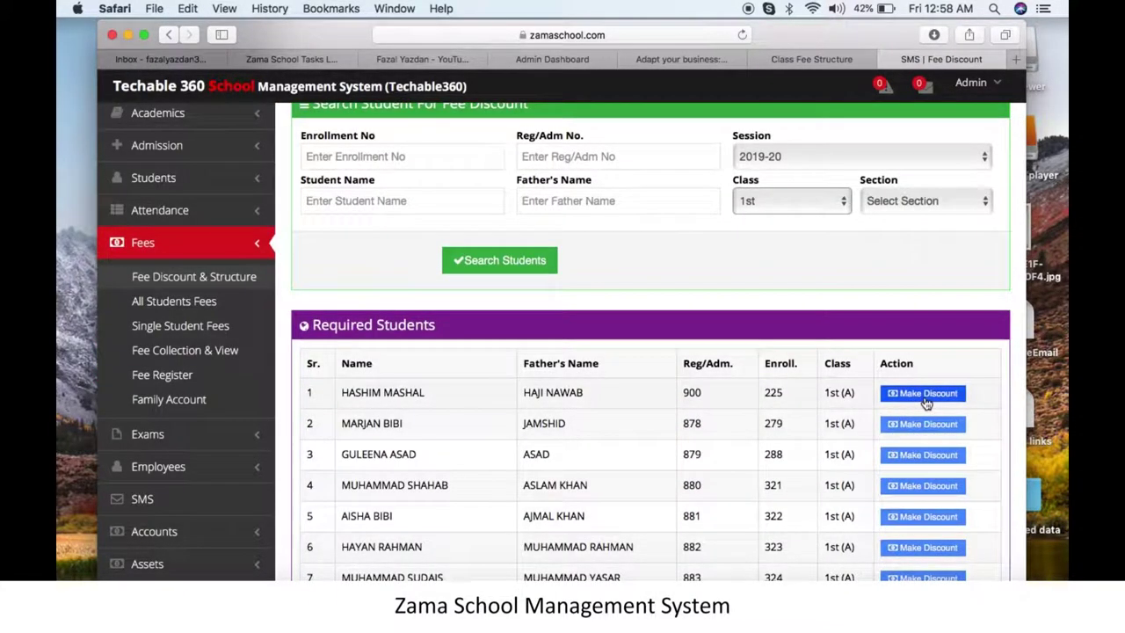
# Step: Give the first class 1st student discounted fees: monthly 1800, admission 1500, transport 1500, and save
pyautogui.click(926, 393)
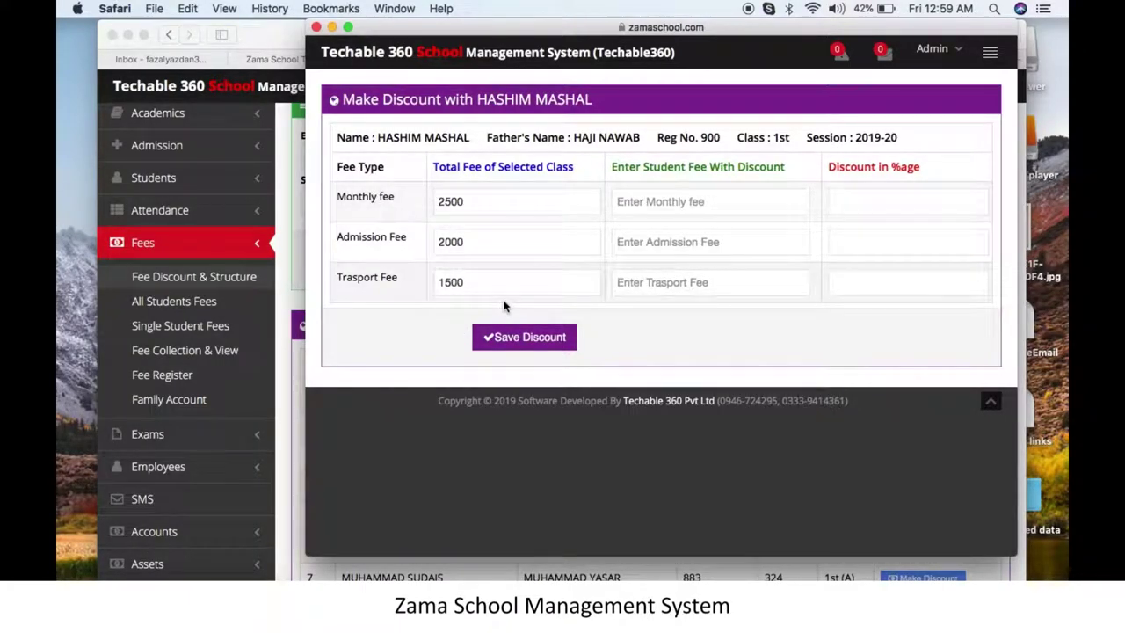
pyautogui.click(671, 201)
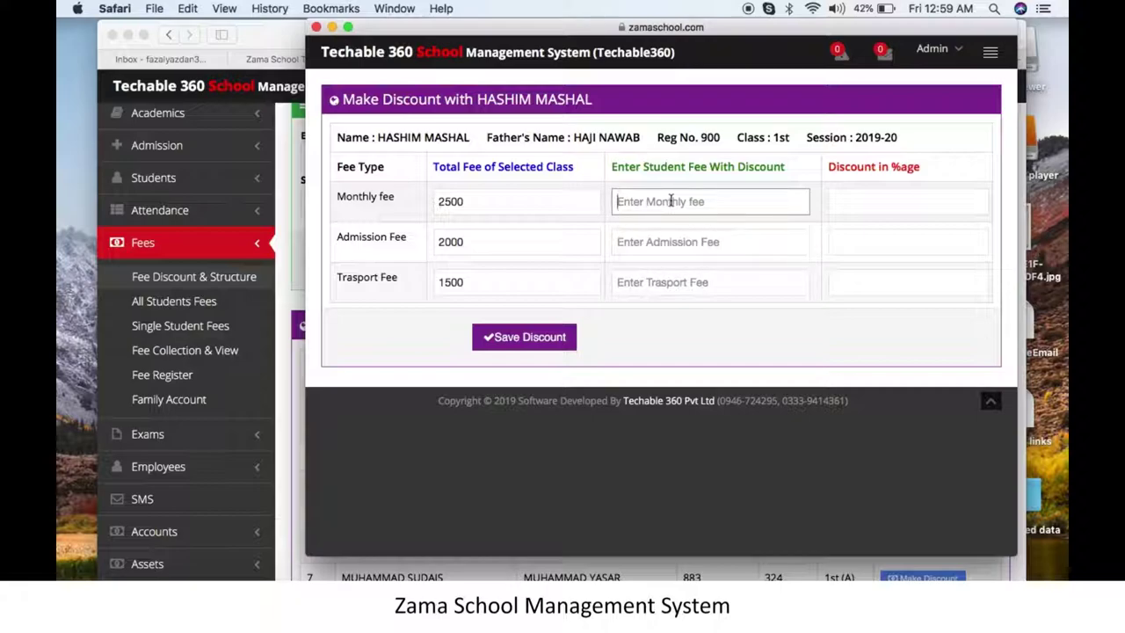
pyautogui.write('1')
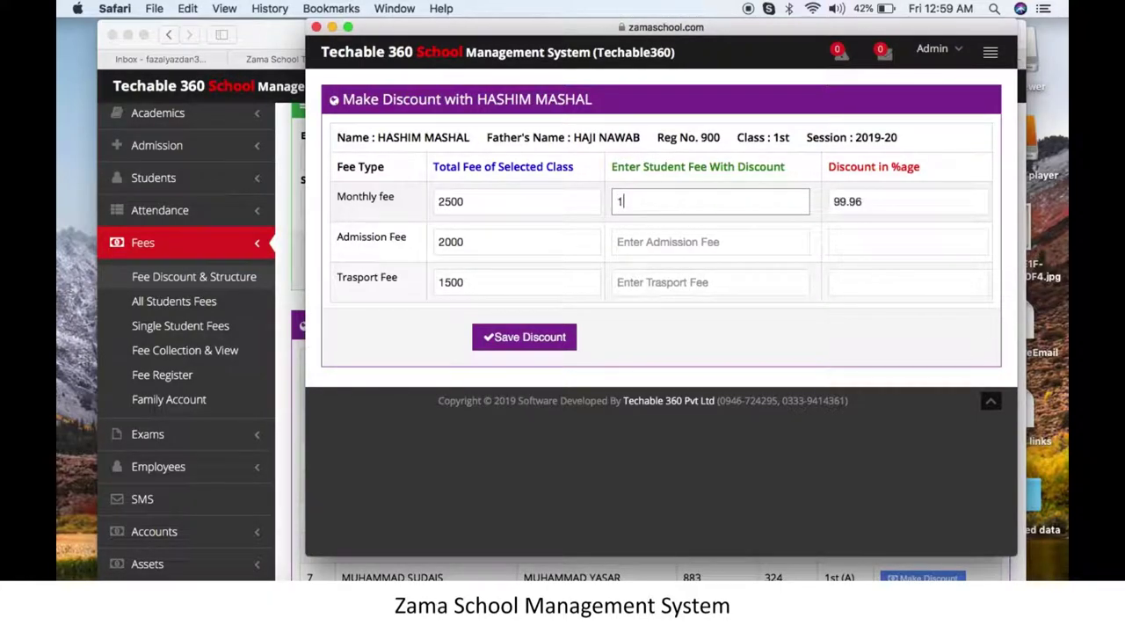
pyautogui.write('800')
pyautogui.click(663, 245)
pyautogui.write('1500')
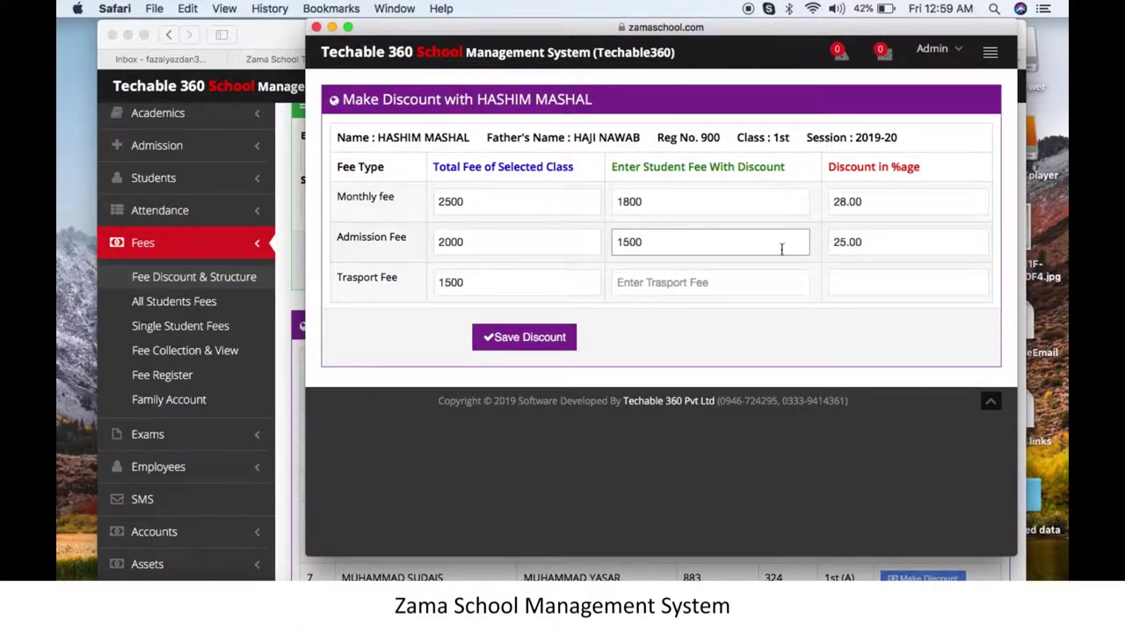
pyautogui.click(669, 282)
pyautogui.write('15')
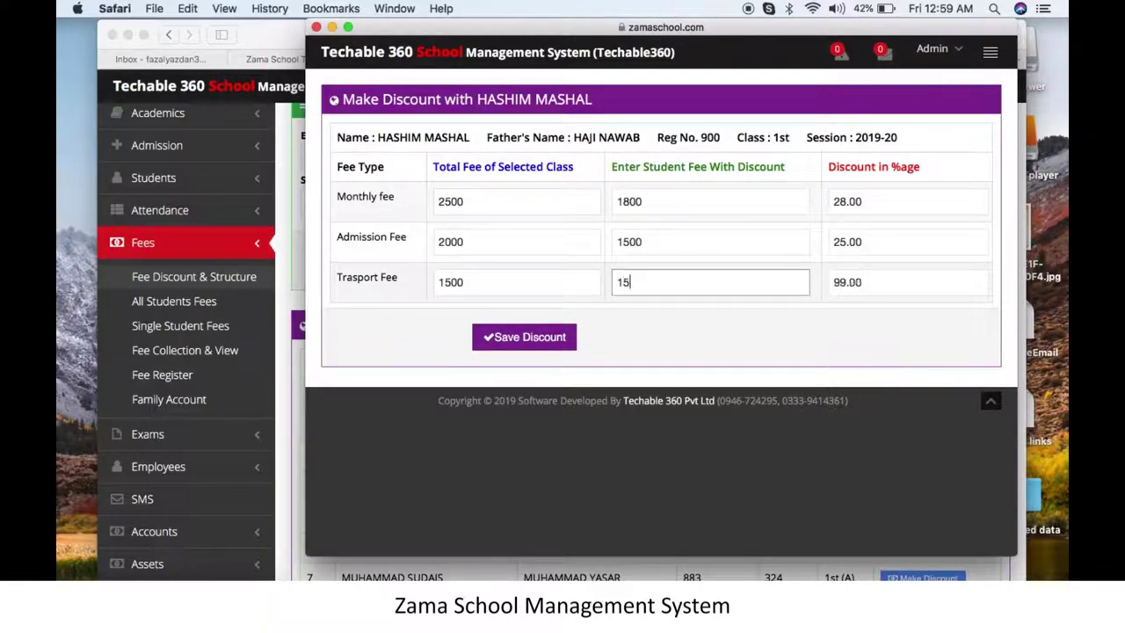
pyautogui.write('00')
pyautogui.click(556, 351)
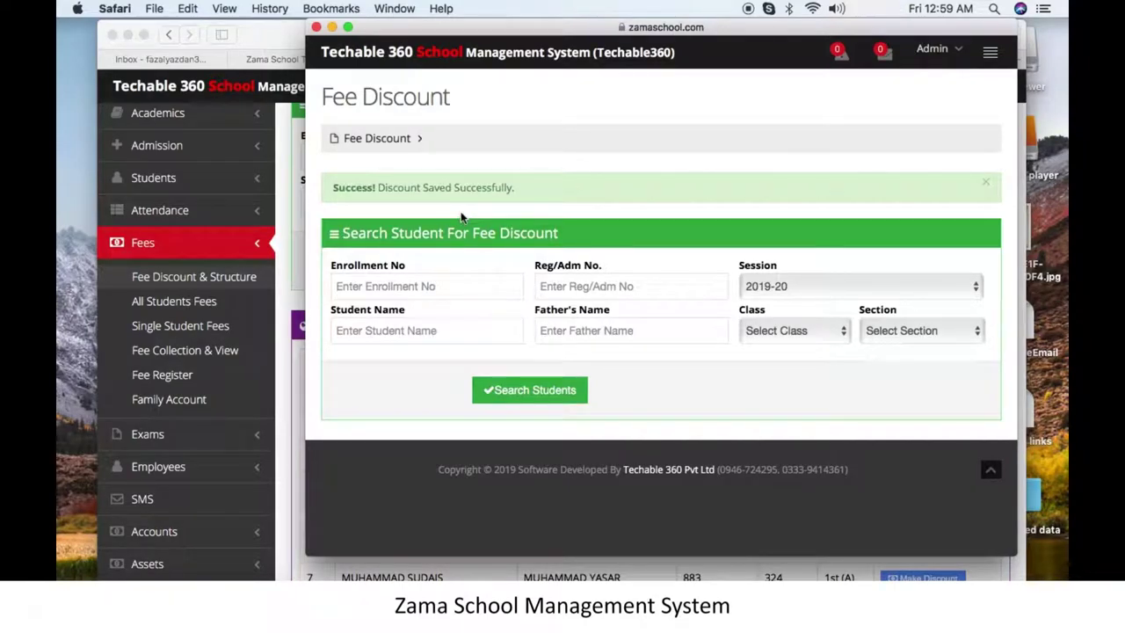
# Step: Close the discount popup window after the success message
pyautogui.click(317, 27)
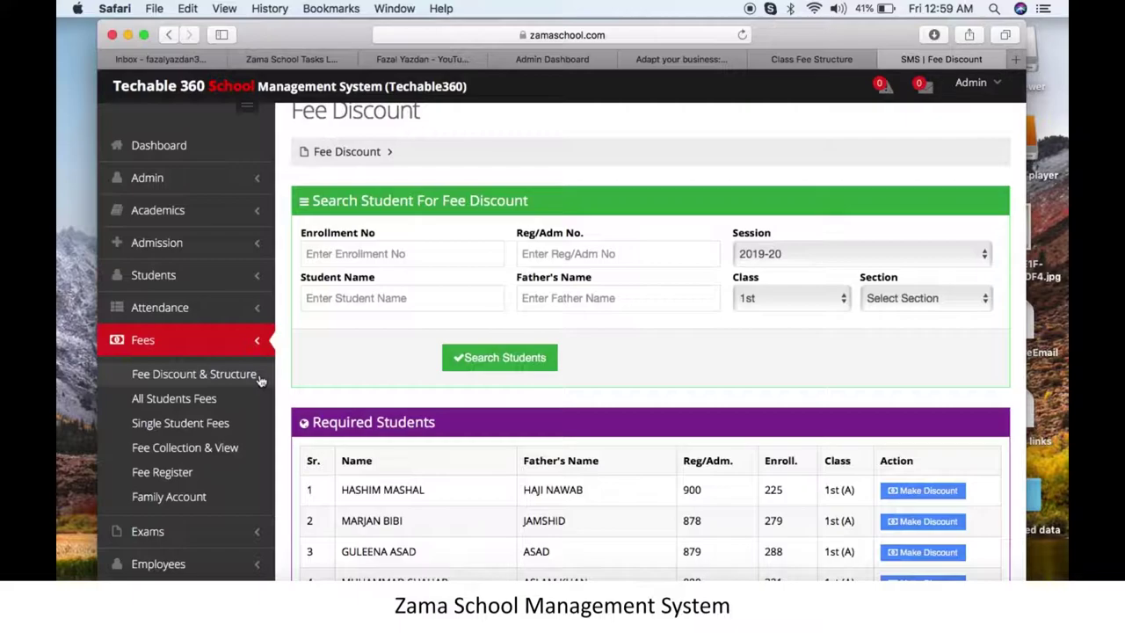
# Step: Review class 1st's discounted students in the Fee Discount tab, then open the Make Fee Discount search
pyautogui.click(260, 377)
pyautogui.click(515, 269)
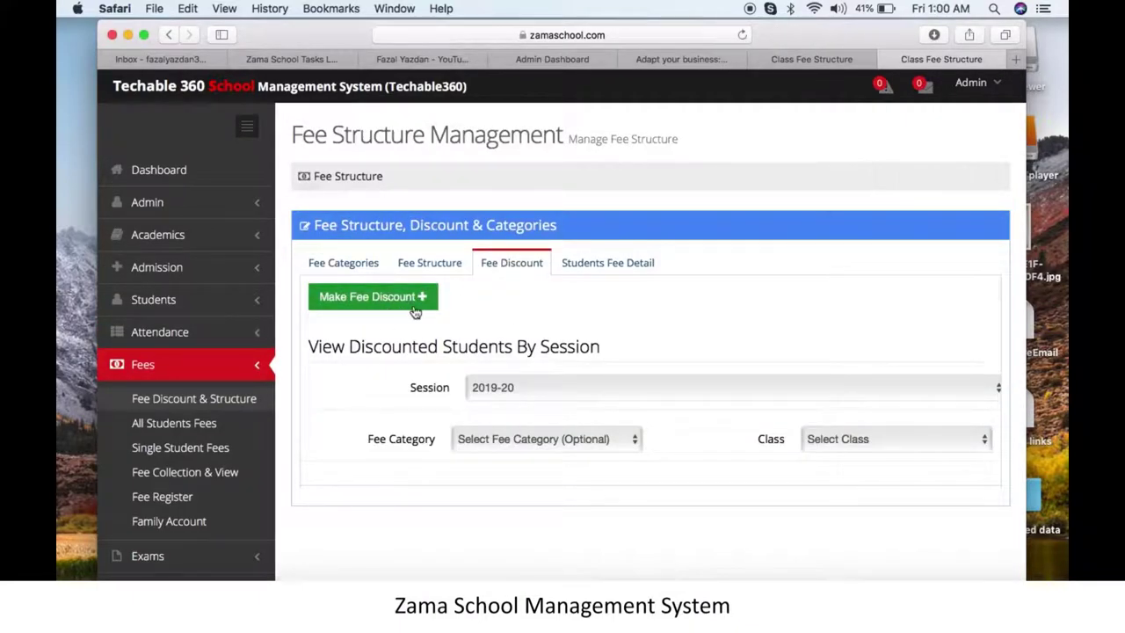
pyautogui.scroll(-2, 706, 480)
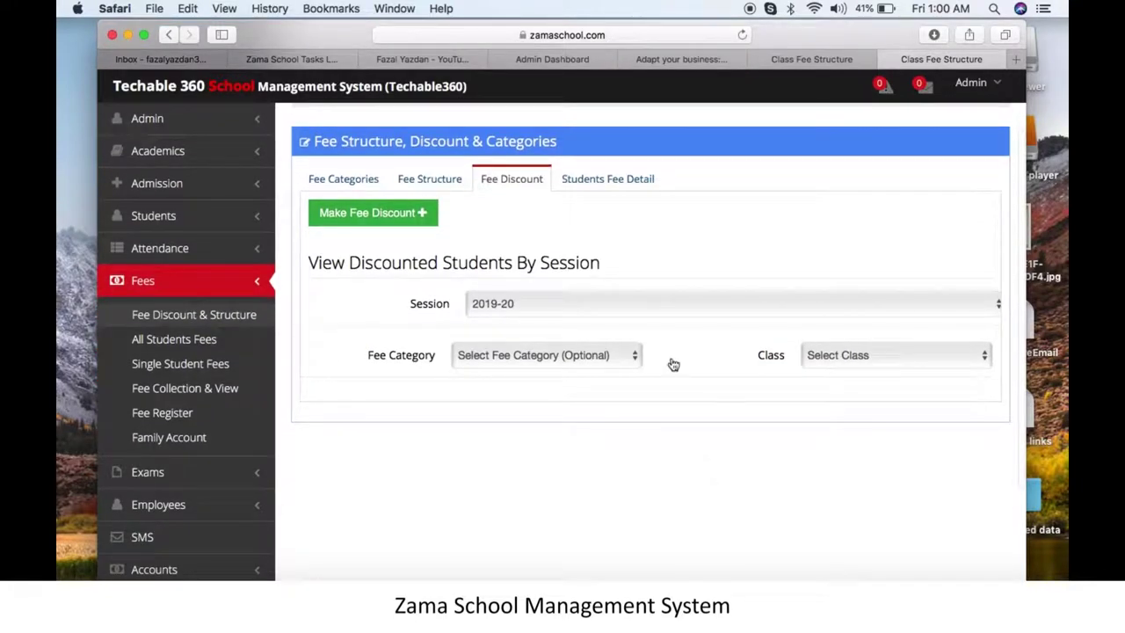
pyautogui.click(842, 362)
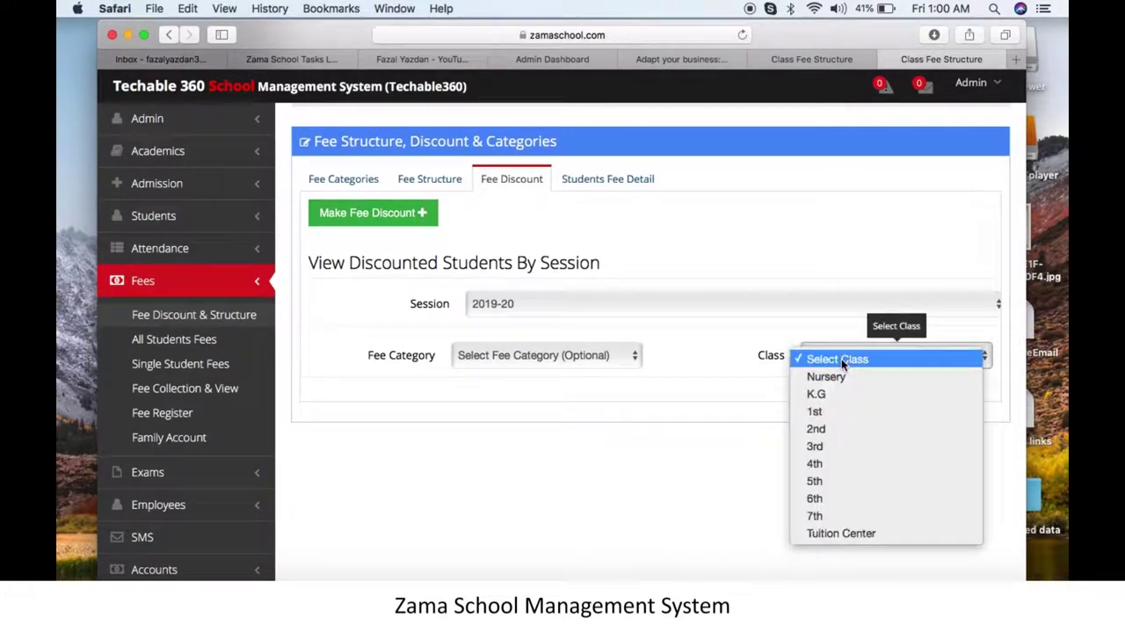
pyautogui.click(835, 414)
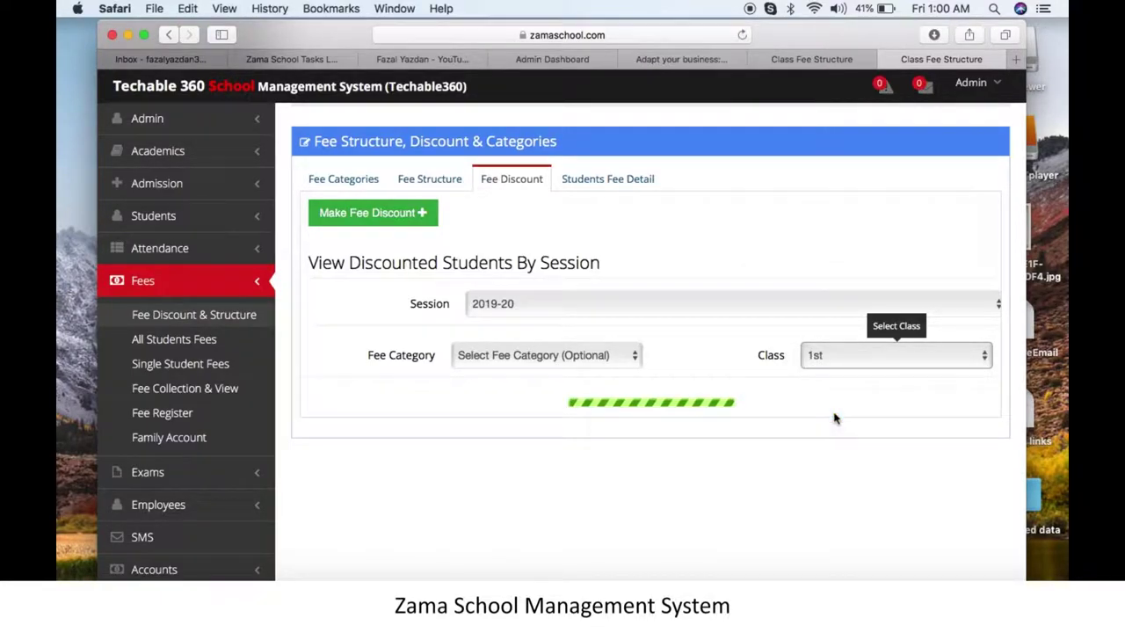
pyautogui.scroll(-2, 726, 430)
pyautogui.scroll(-1, 703, 431)
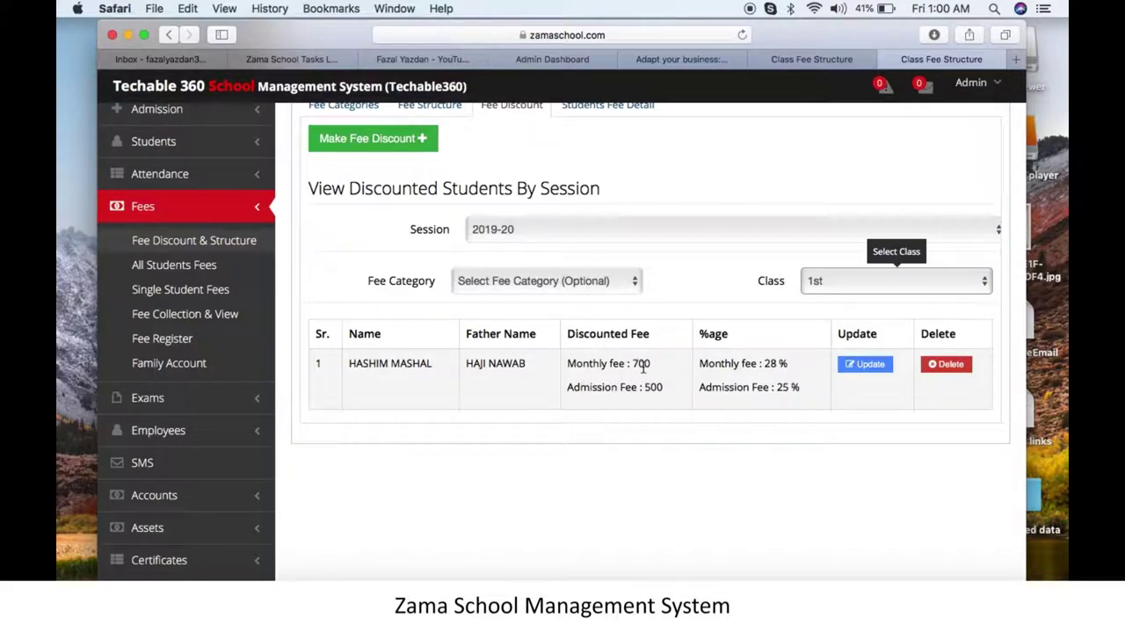
pyautogui.scroll(2, 747, 396)
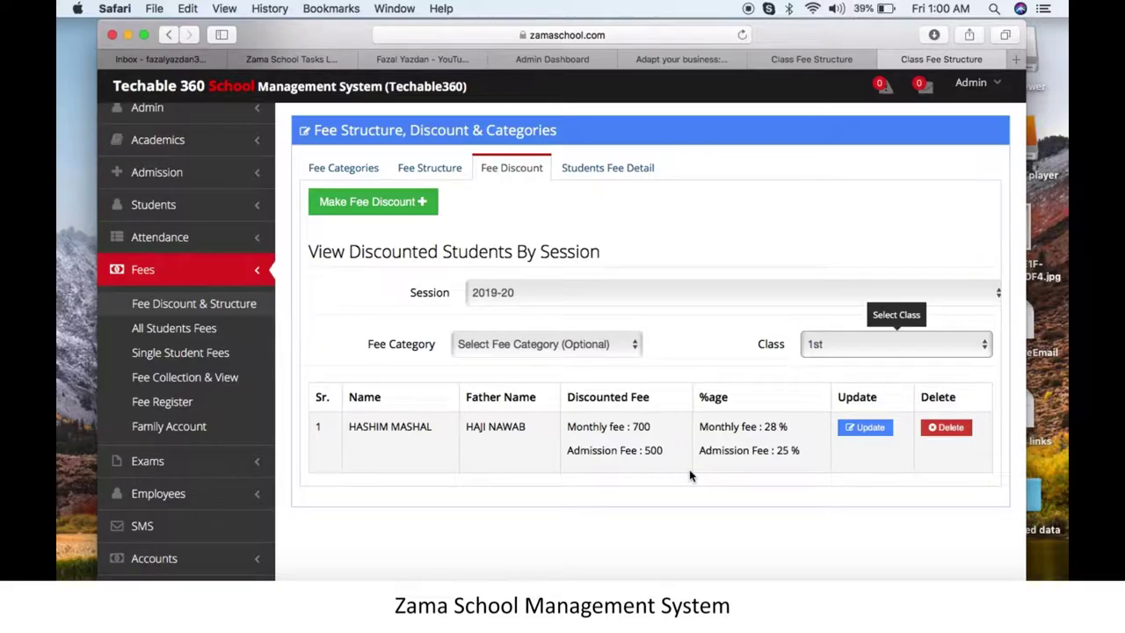
pyautogui.click(429, 202)
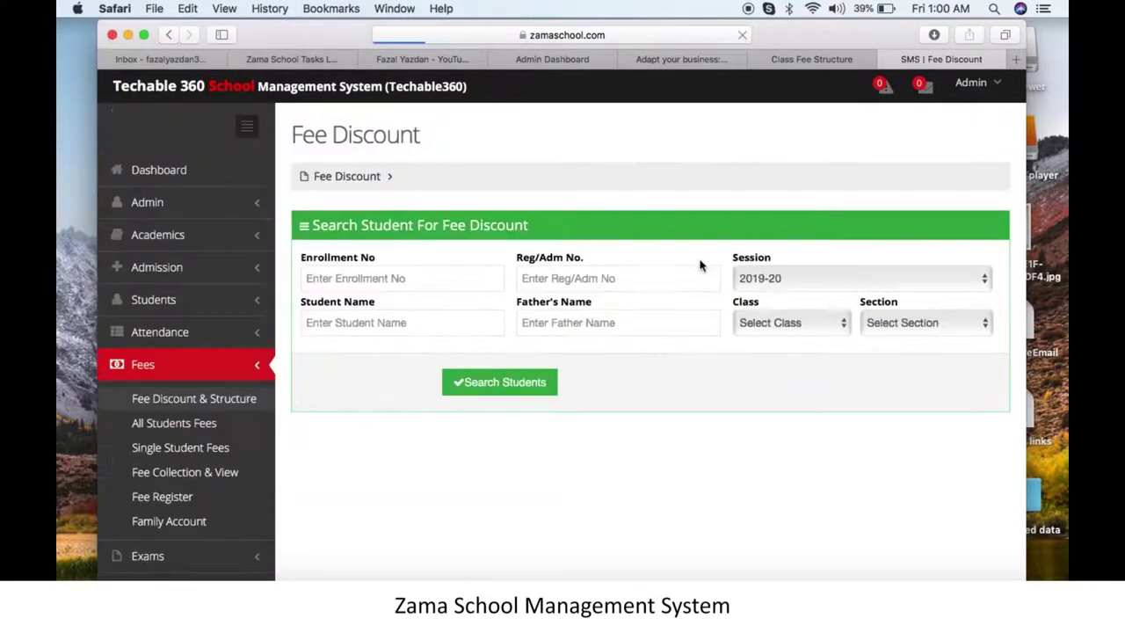
# Step: Enter the same student's enrollment number, see the already-discounted error, and clear the field
pyautogui.click(476, 278)
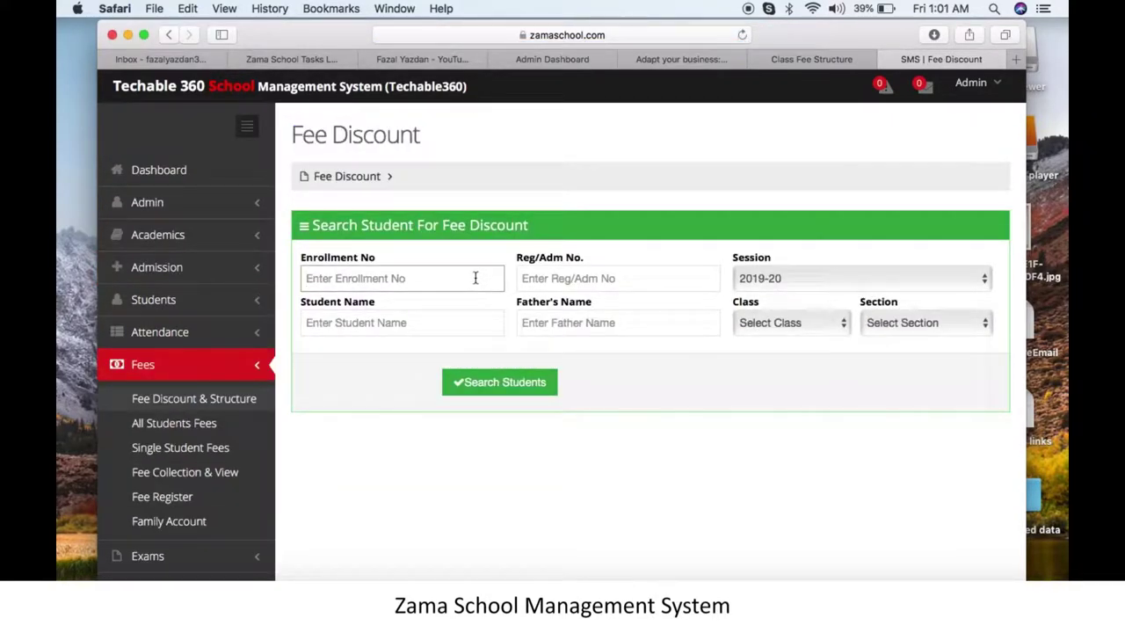
pyautogui.write('225')
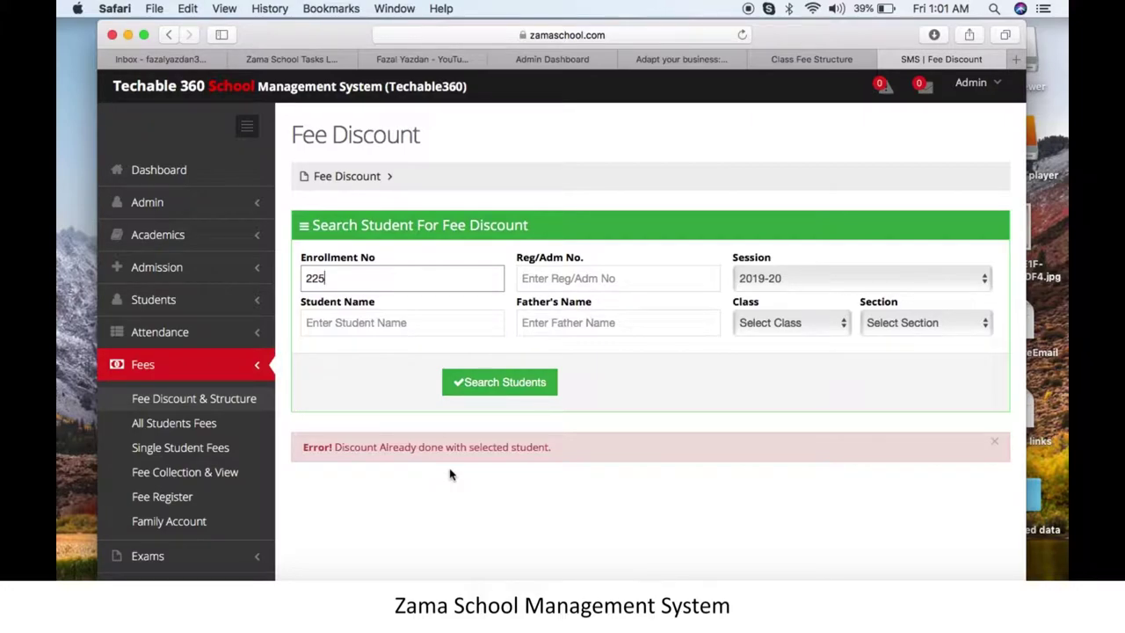
pyautogui.press('BackSpace')
pyautogui.press('BackSpace')
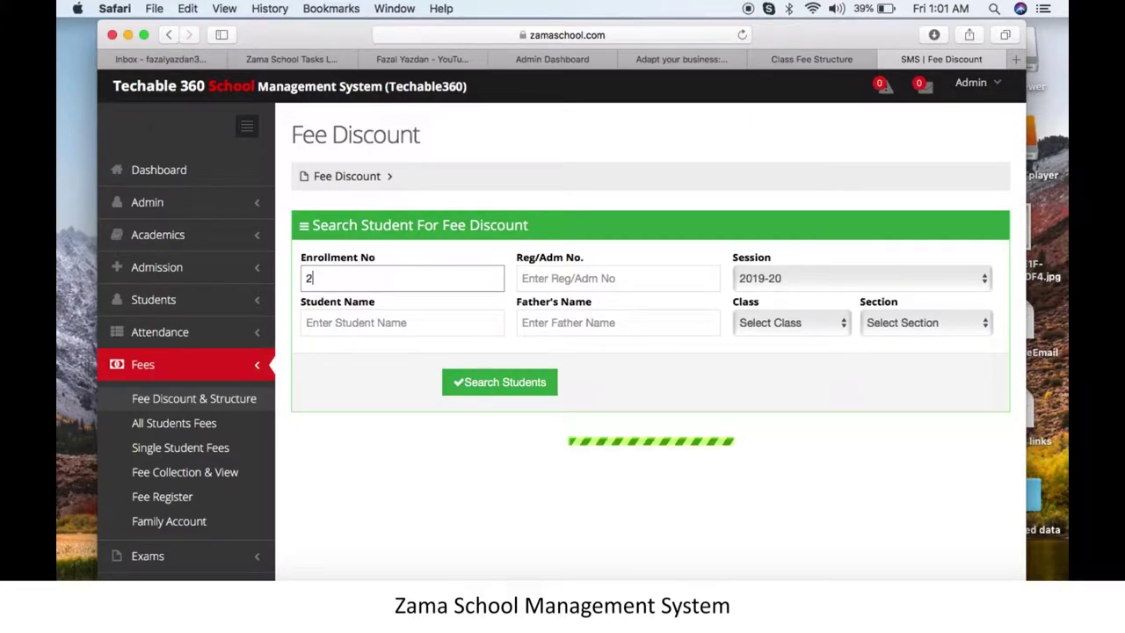
pyautogui.press('BackSpace')
# Step: Filter the Fee Discount tab by class 1st, showing monthly 700 and admission 500 discounts
pyautogui.click(262, 404)
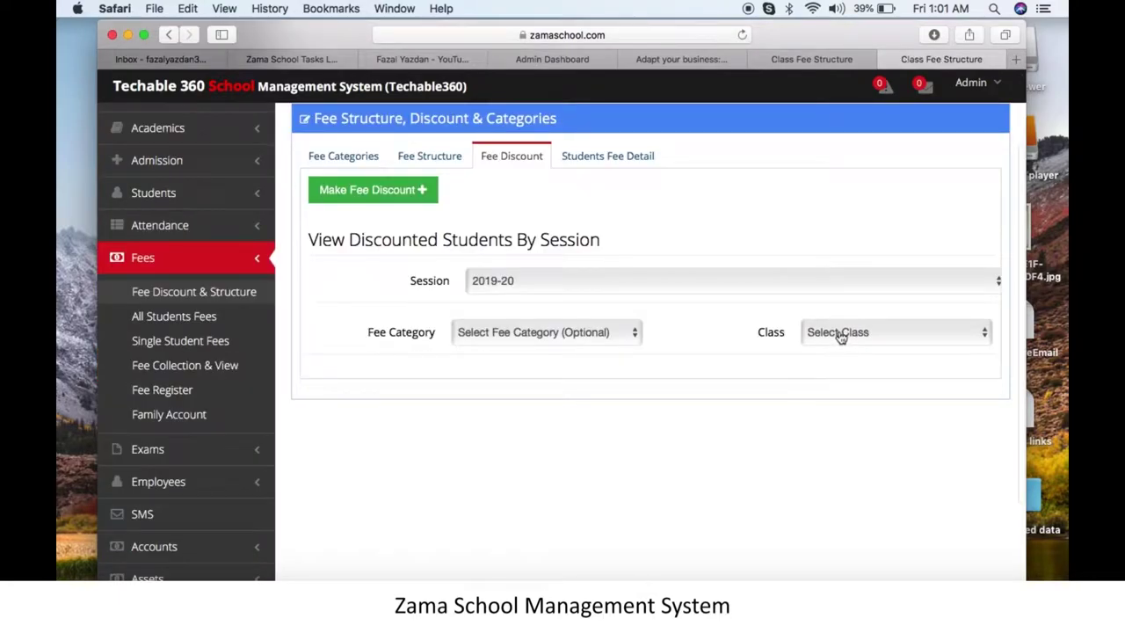
pyautogui.click(840, 334)
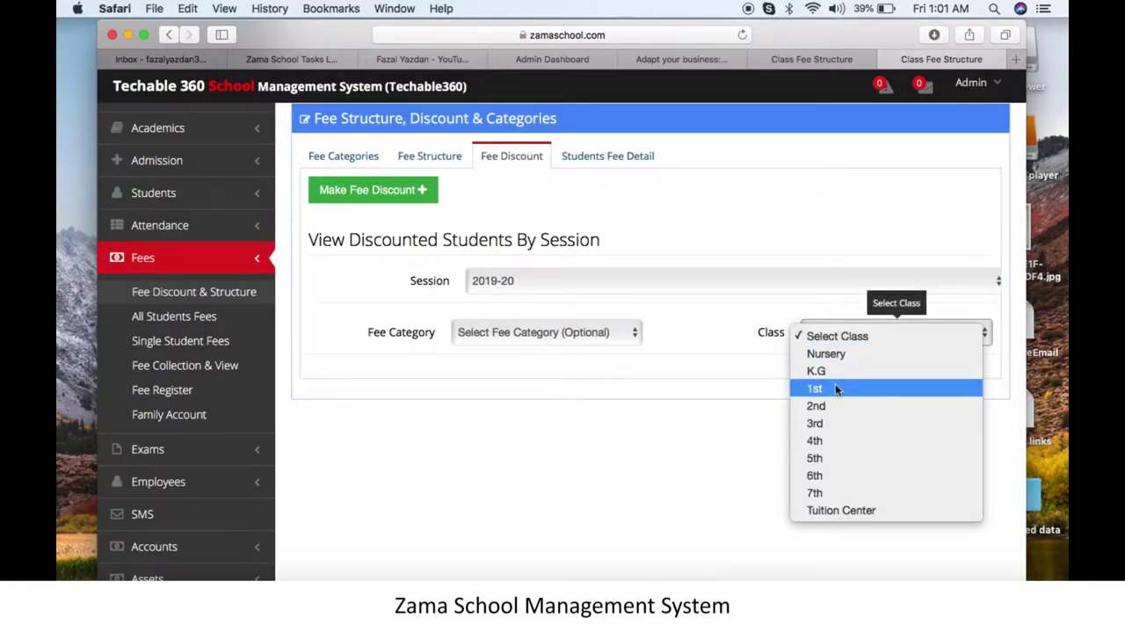
pyautogui.click(835, 388)
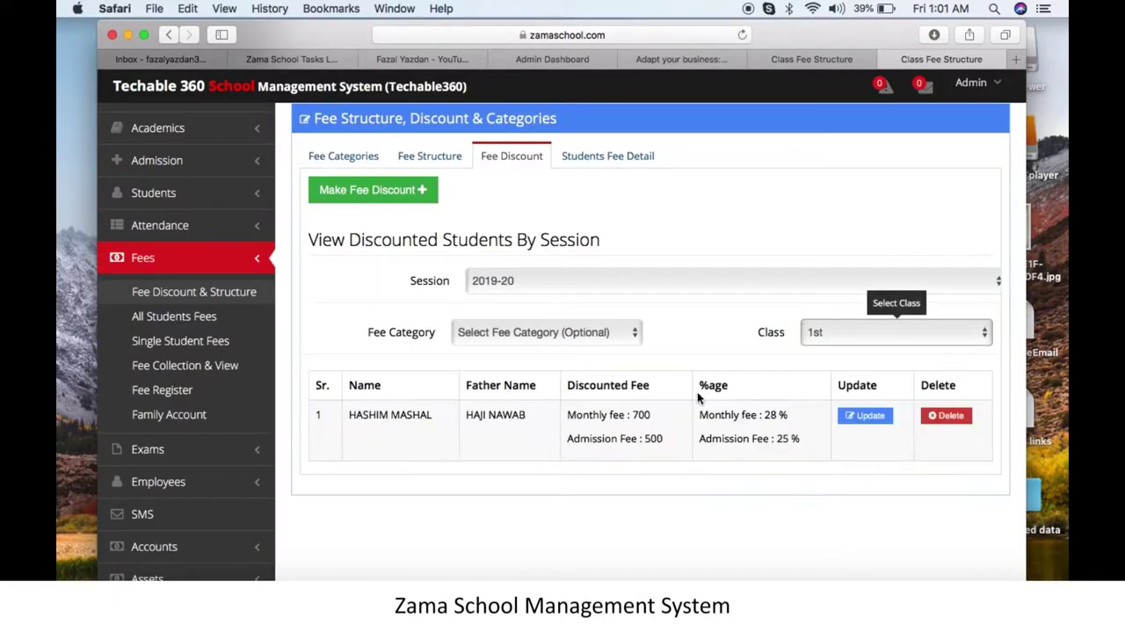